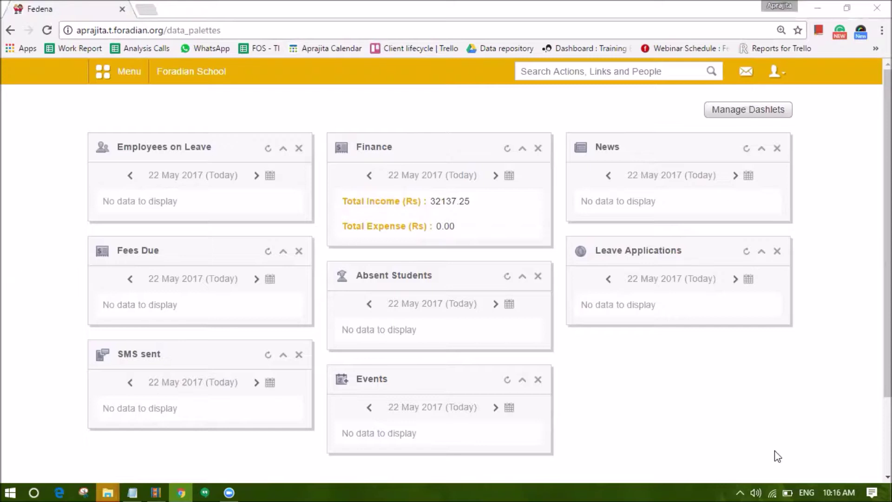
Open Student Admission from the Academics > Students section of the main menu
click(118, 72)
click(187, 112)
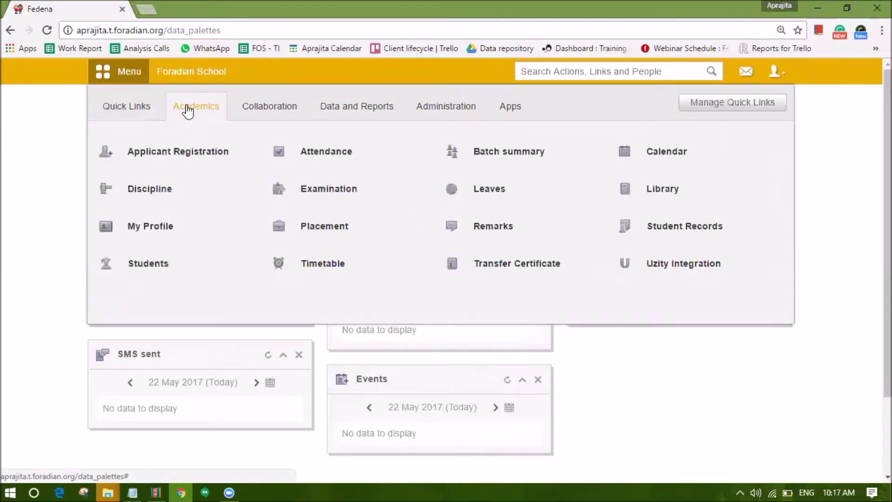
mouse_move(157, 265)
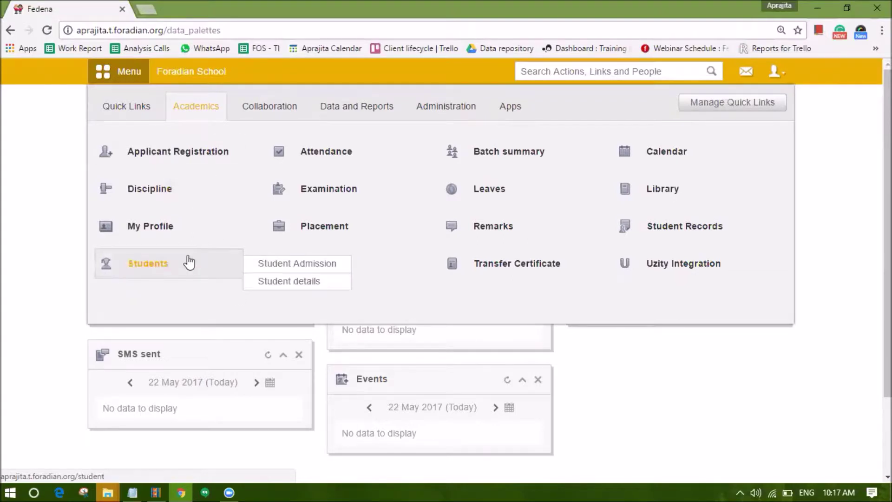
click(314, 266)
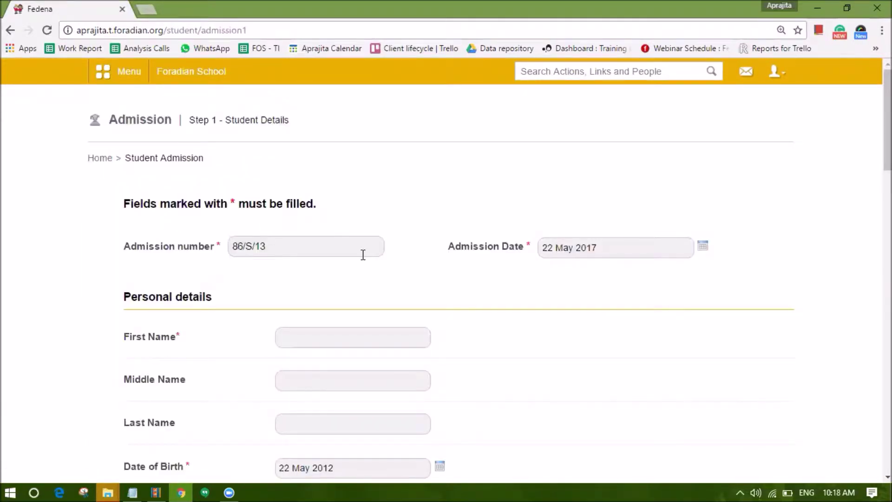
Select and delete the suggested admission number 86/S/13
drag(274, 247, 221, 256)
click(233, 270)
click(237, 274)
mouse_move(279, 248)
mouse_down()
mouse_move(233, 253)
mouse_move(277, 237)
mouse_up()
click(273, 242)
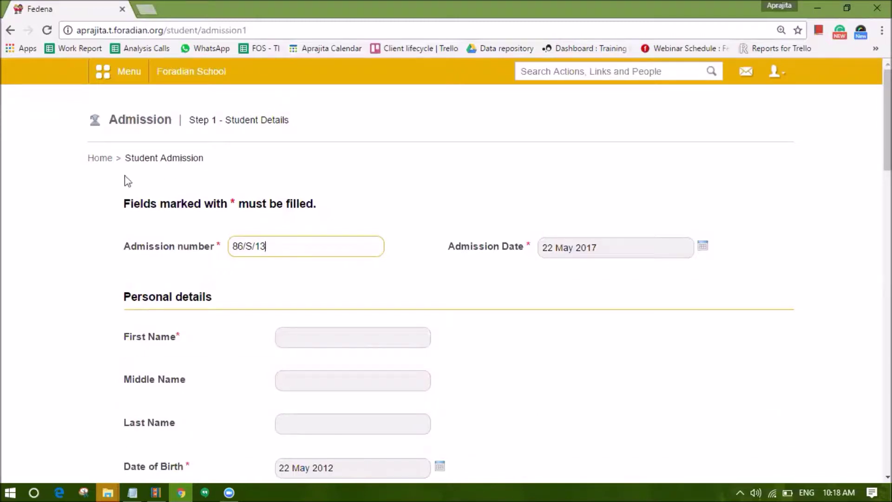
drag(264, 243, 185, 260)
key(BackSpace)
Enter AB/S/1 as the admission number, then show the menu's Administration section
text(23/S/1)
key(BackSpace)
key(BackSpace)
key(BackSpace)
key(BackSpace)
key(BackSpace)
key(BackSpace)
text(AB/)
text(S/1)
drag(273, 244, 232, 246)
click(265, 251)
click(138, 78)
click(444, 112)
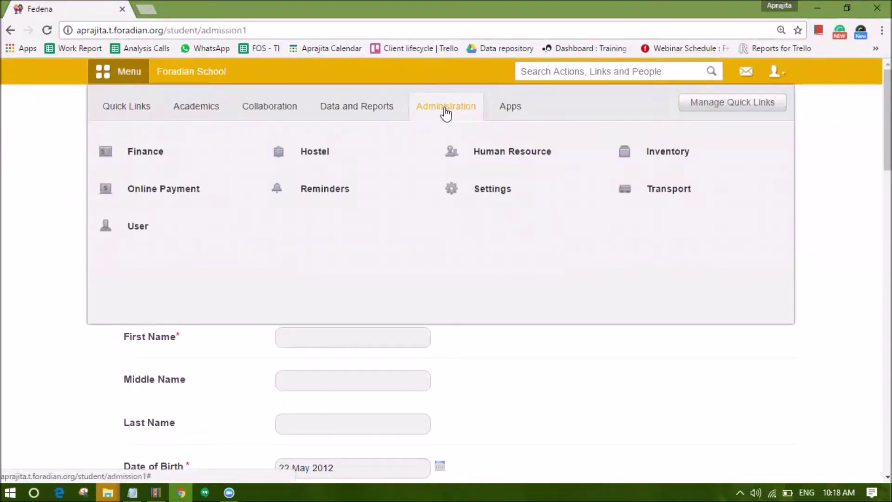
Open Administration > Settings > General settings in a new browser tab
mouse_move(484, 193)
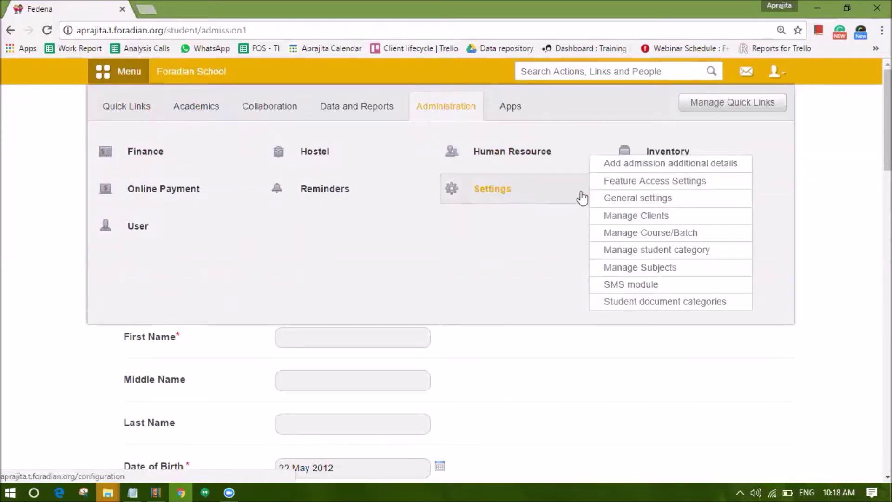
right_click(605, 199)
click(615, 210)
click(171, 9)
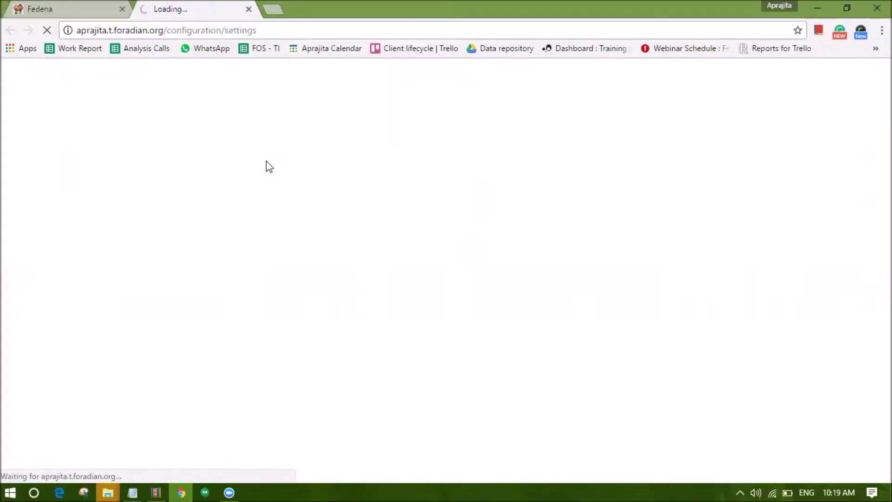
Back on the admission form, close the menu and reselect the admission number AB/S/1
click(66, 7)
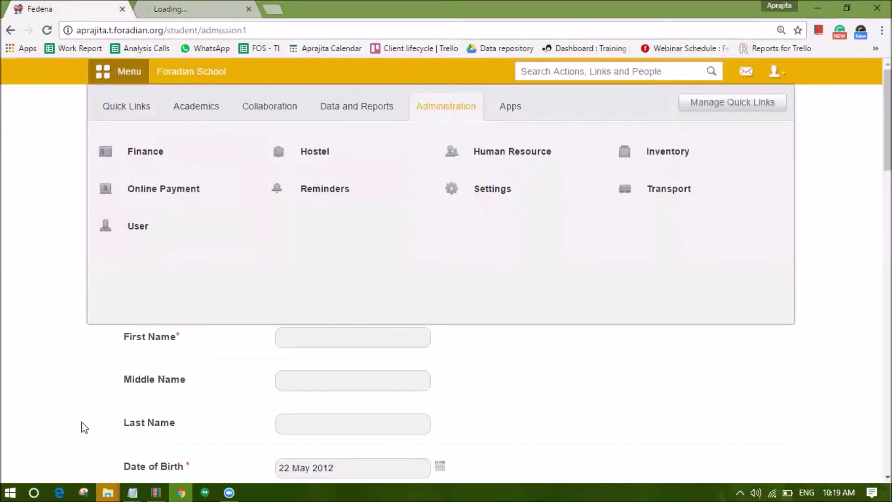
click(84, 428)
click(282, 243)
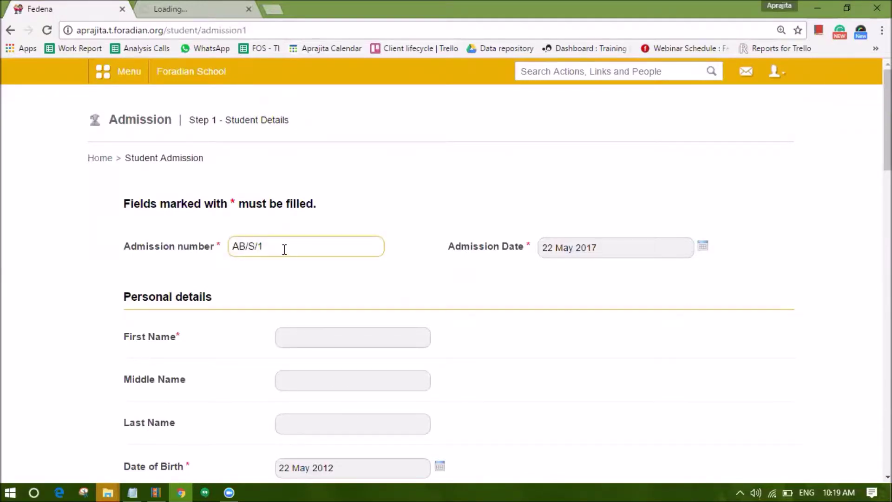
drag(285, 250, 208, 240)
click(273, 247)
drag(273, 247, 219, 251)
Look over the general settings, then return to the admission form and open the menu
click(214, 14)
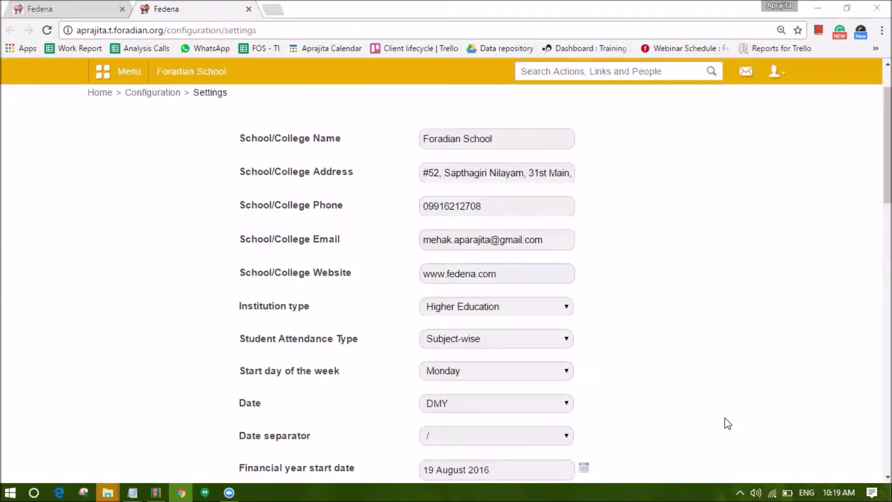
scroll(543, 353, down, 12)
scroll(493, 370, down, 4)
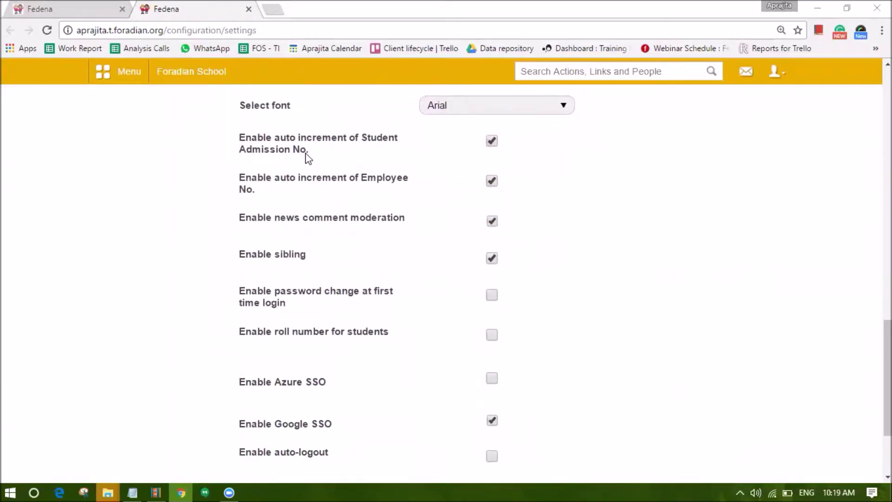
click(112, 9)
click(284, 243)
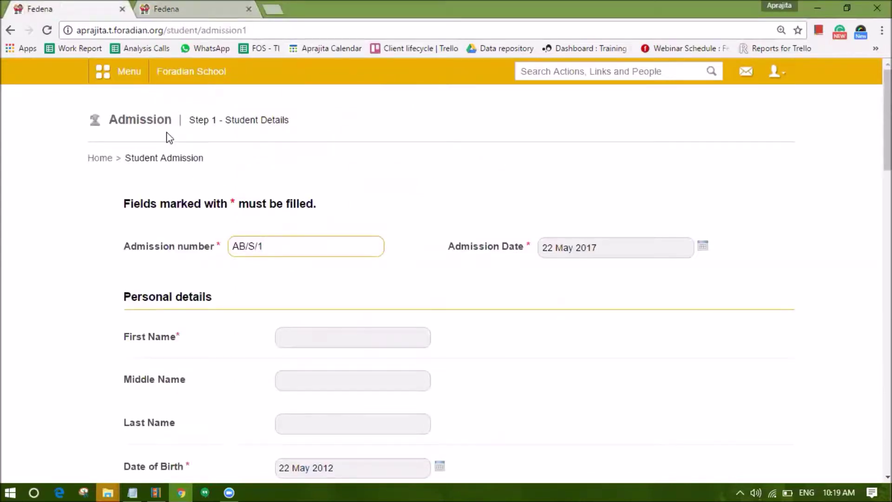
click(124, 80)
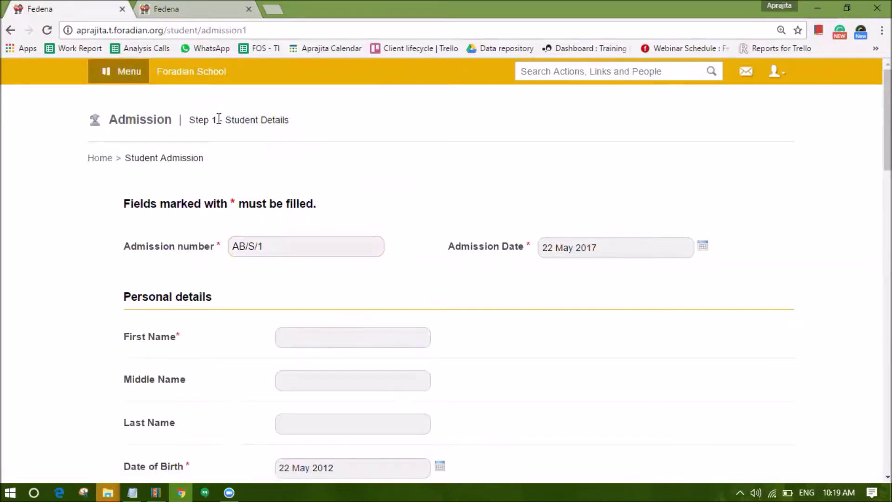
Disable auto increment of Student Admission No., update settings, and reopen Student Admission
click(165, 8)
click(491, 141)
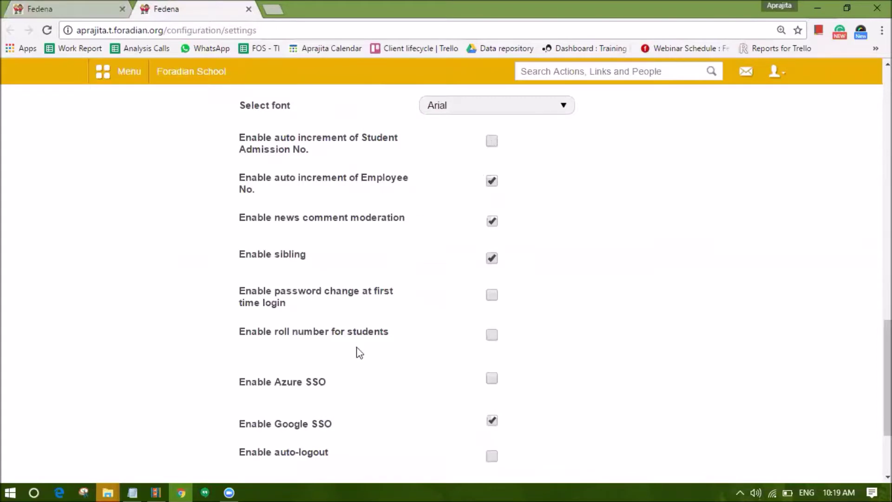
scroll(381, 367, down, 3)
click(467, 381)
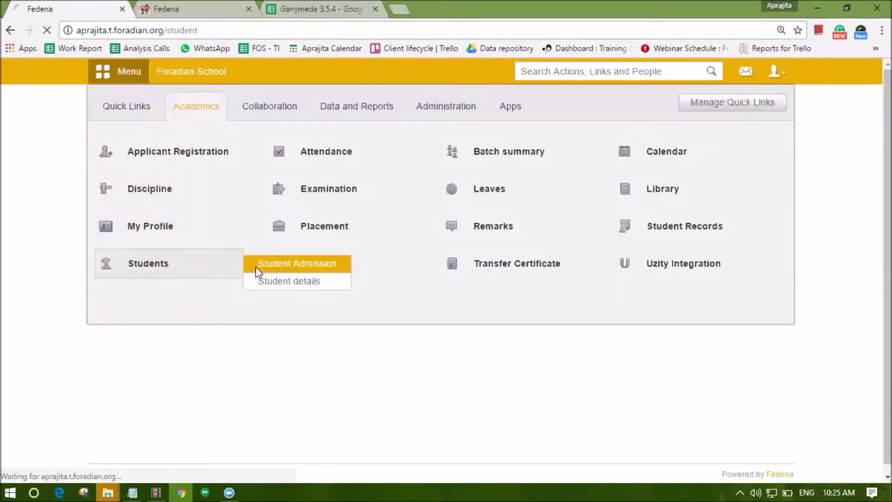
click(256, 267)
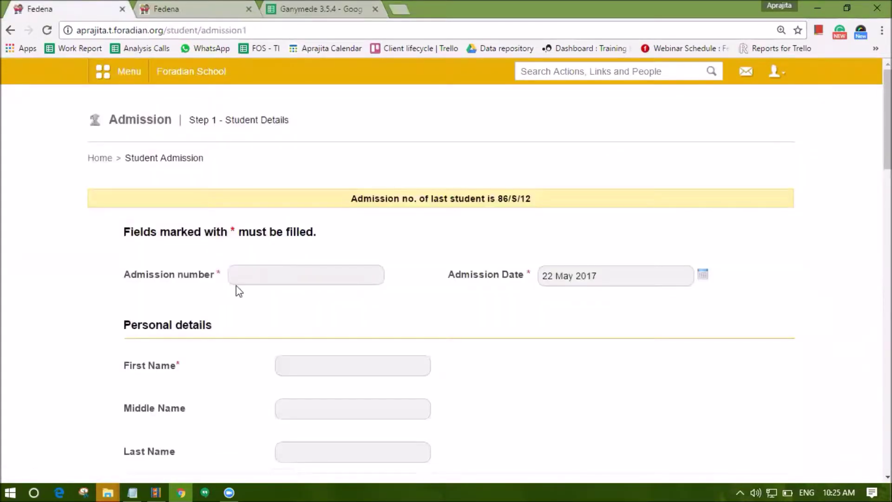
Enter AB/S/1 in the admission number field
click(256, 282)
text(S/)
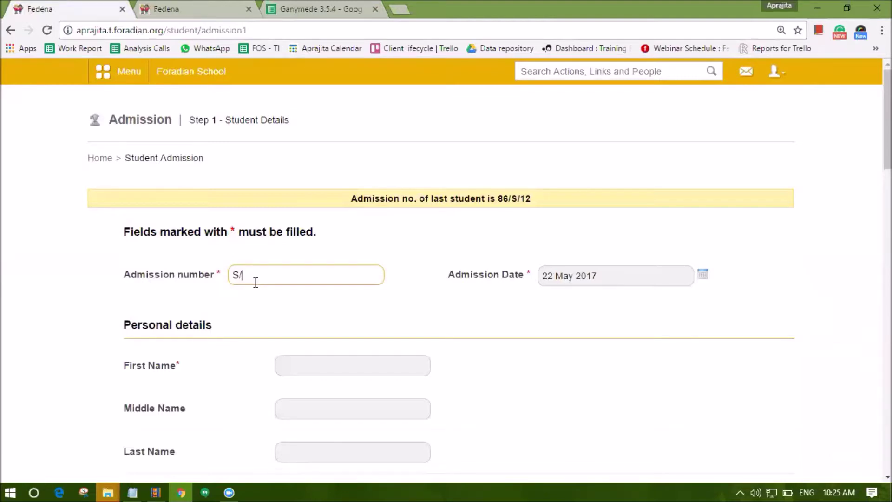
key(BackSpace)
key(BackSpace)
text(AB)
text(/S/1)
Set the first name to Apd and submit Step 1
scroll(255, 285, down, 3)
click(316, 229)
text(Apd)
scroll(318, 230, down, 5)
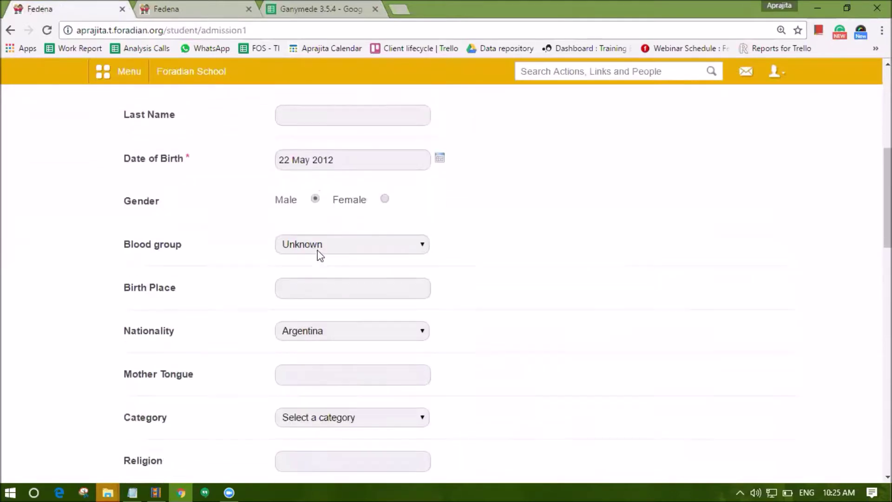
scroll(318, 246, down, 20)
key(Return)
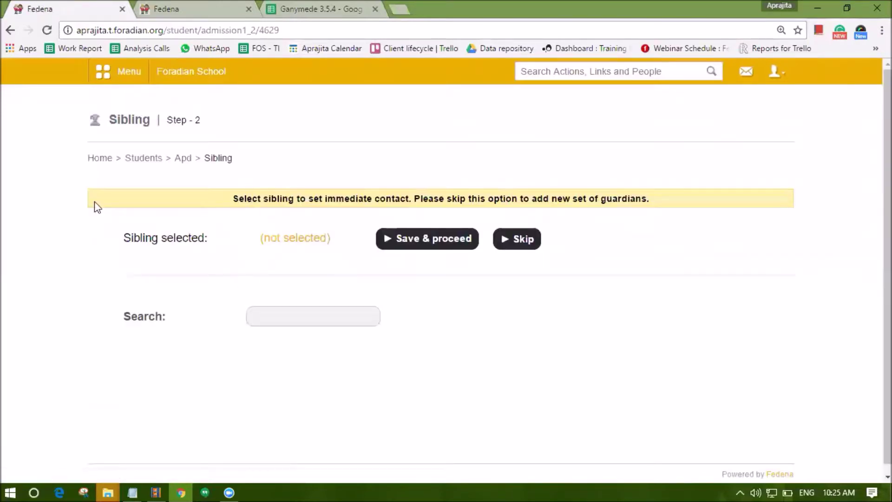
Search S1, pick Alice (Grade 2 - A 2016) as sibling, and save to proceed
click(296, 313)
text(S)
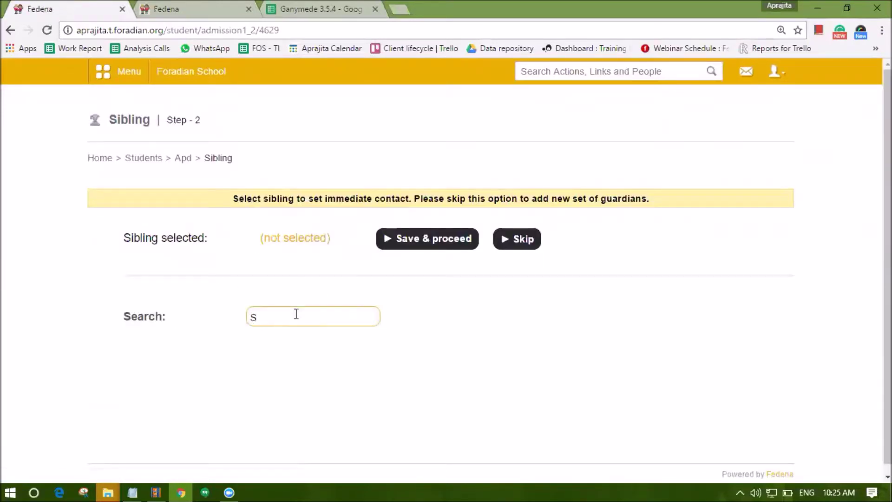
text(1)
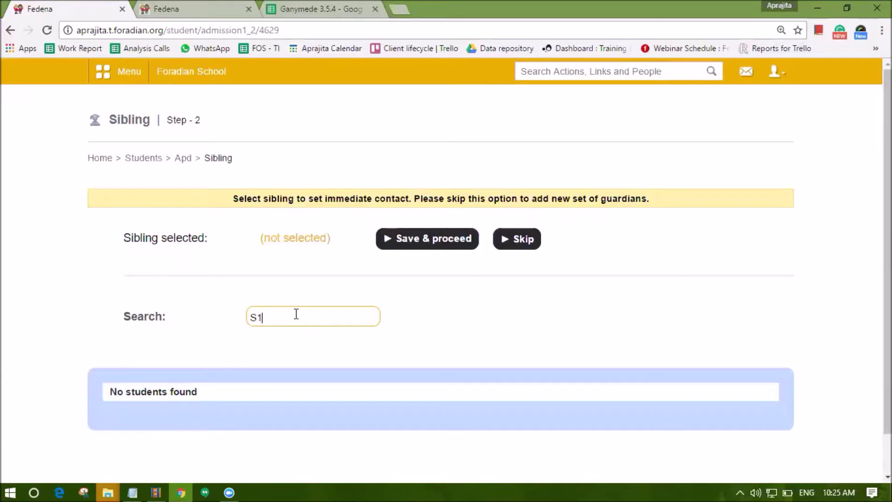
scroll(240, 223, down, 1)
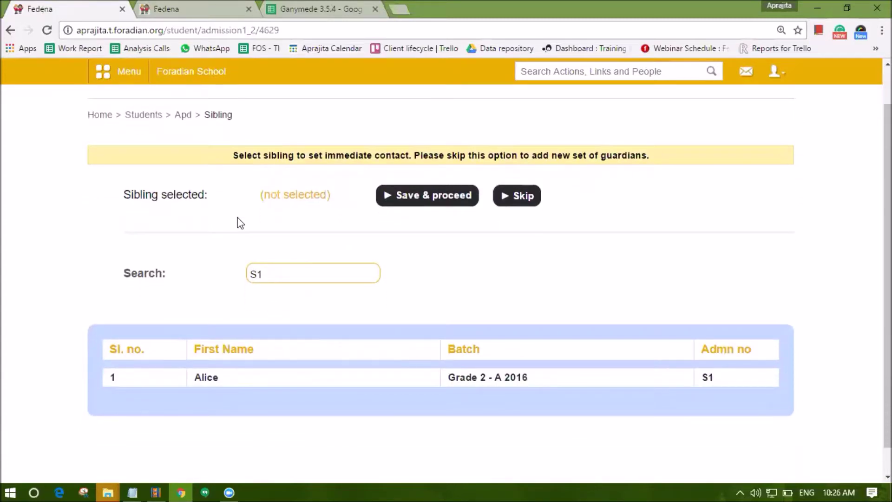
click(204, 377)
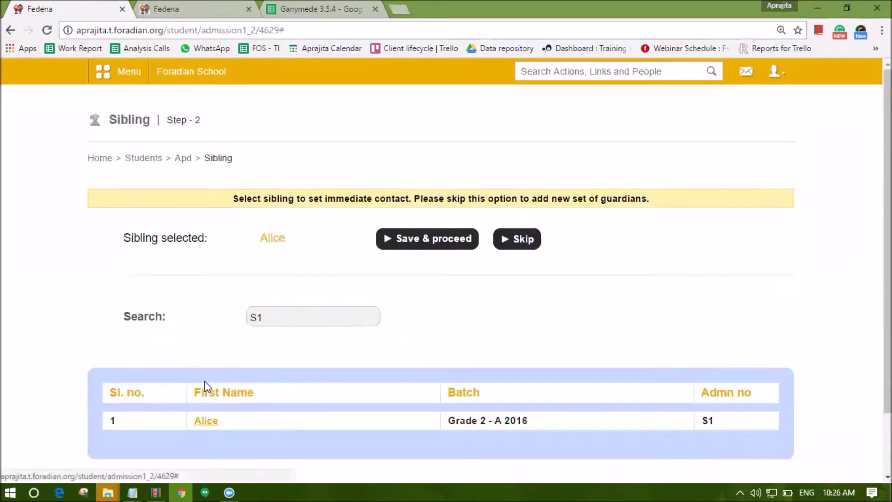
click(267, 319)
double_click(268, 318)
click(295, 319)
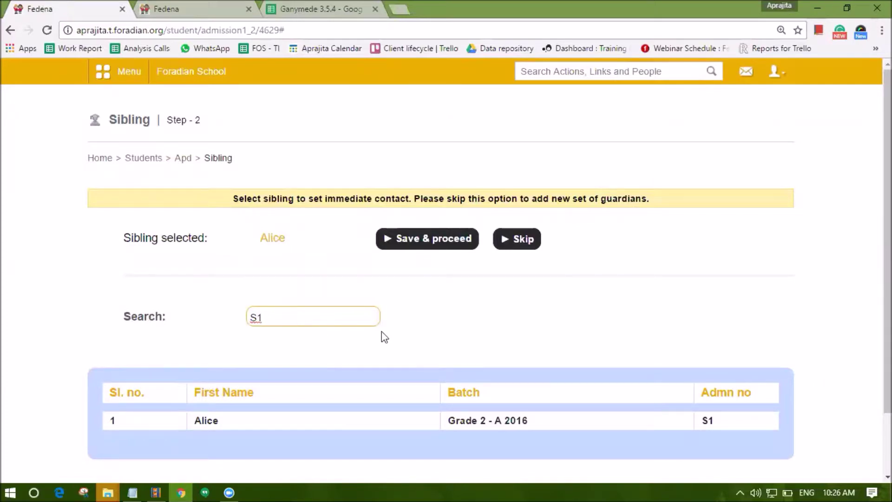
scroll(360, 347, down, 2)
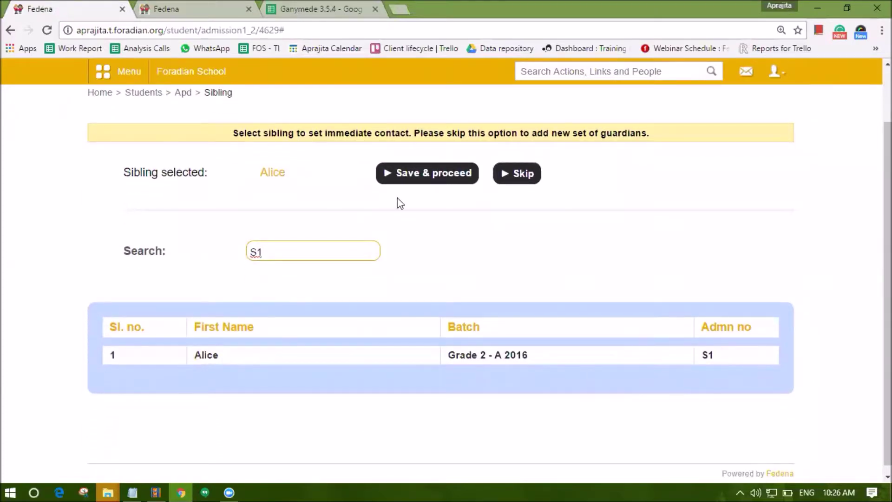
click(409, 179)
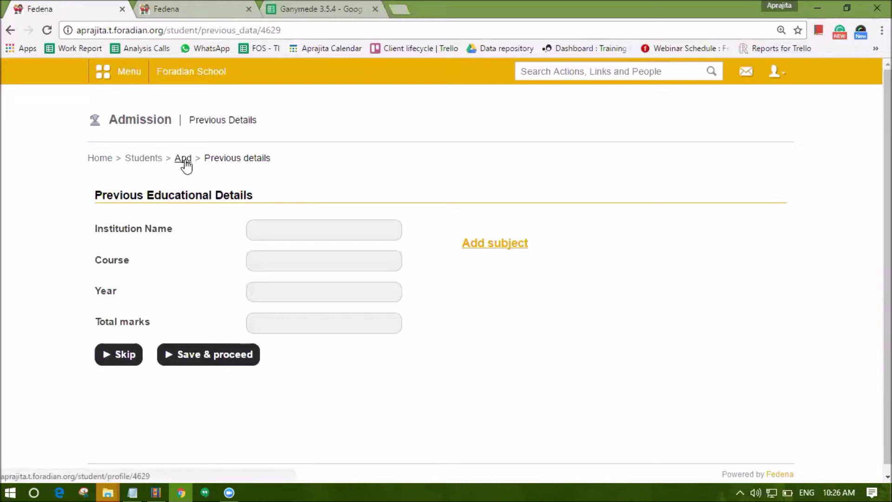
Enter previous institution ABC School and year 2016
click(302, 225)
text(BVGI)
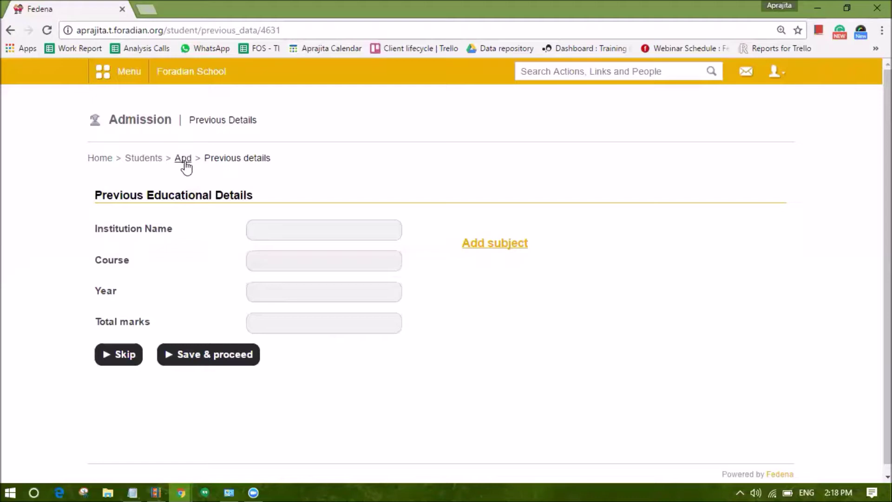
click(262, 223)
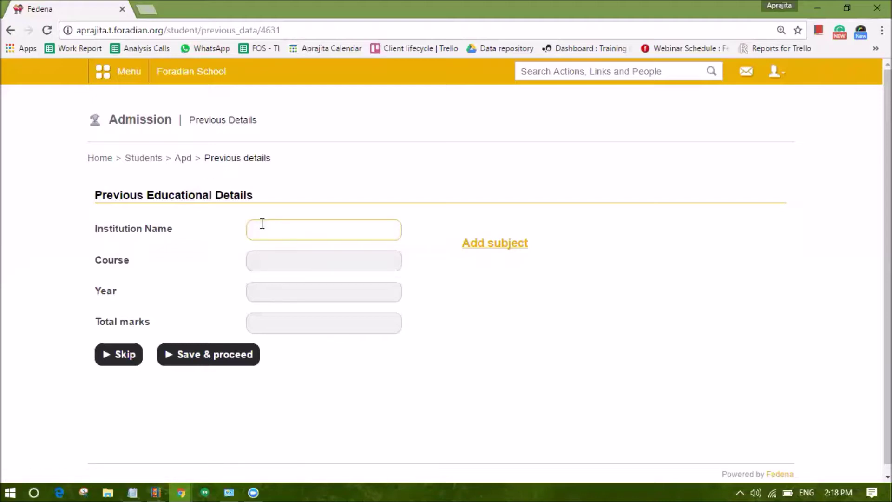
text(ABC School)
key(Tab)
text(2017)
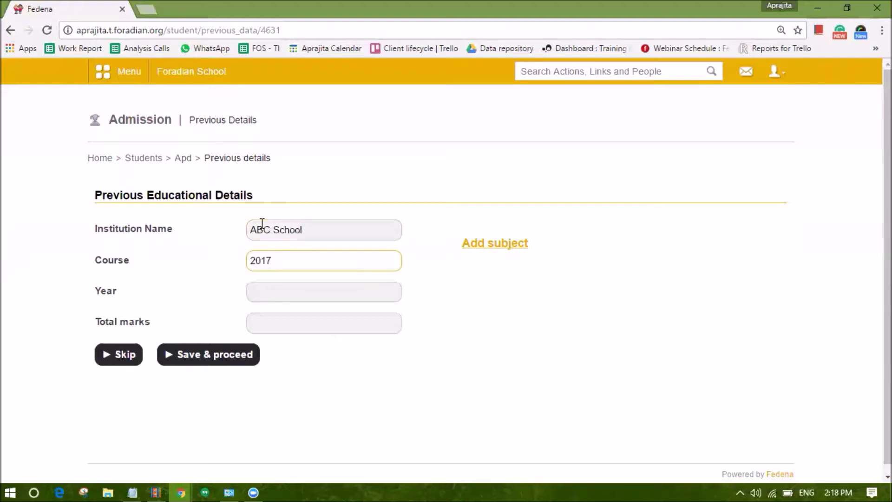
key(BackSpace)
text(6)
key(Tab)
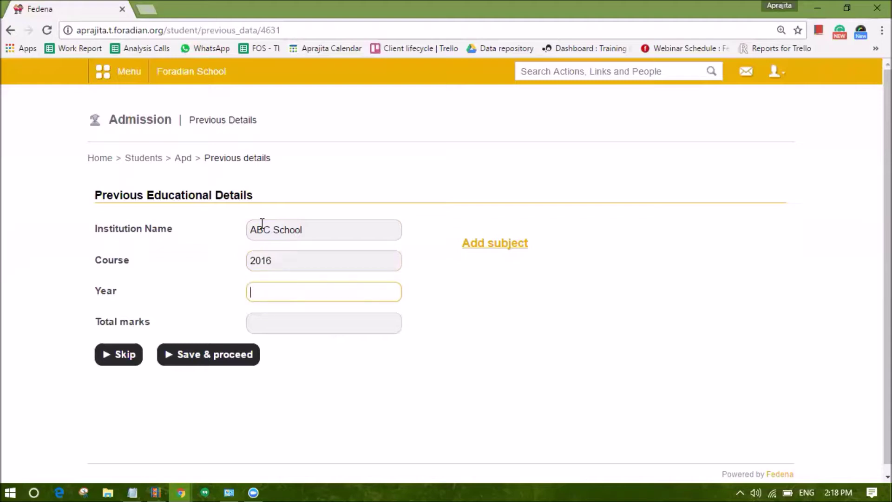
drag(294, 269, 248, 253)
key(ctrl+x)
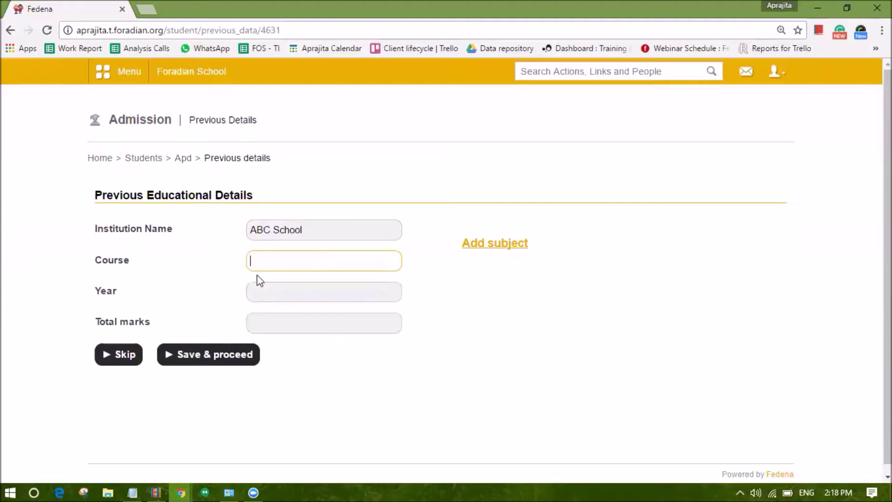
click(260, 294)
key(ctrl+v)
Set the previous course to Grade 3 with total marks 67
click(263, 260)
key(Tab)
click(259, 266)
text(GADE)
key(BackSpace)
key(BackSpace)
key(BackSpace)
key(BackSpace)
text(Grade 3)
click(282, 322)
text(67)
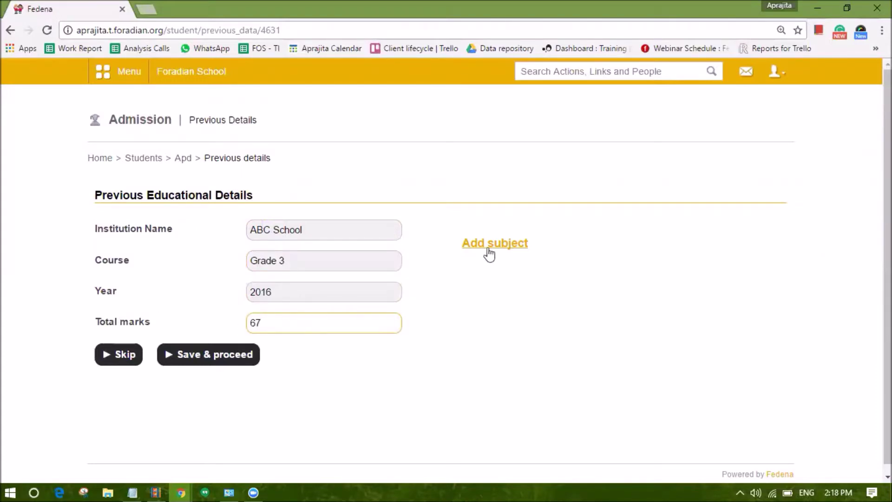
Add subject Mathematics with mark 60, then save and proceed to Additional Details
click(489, 254)
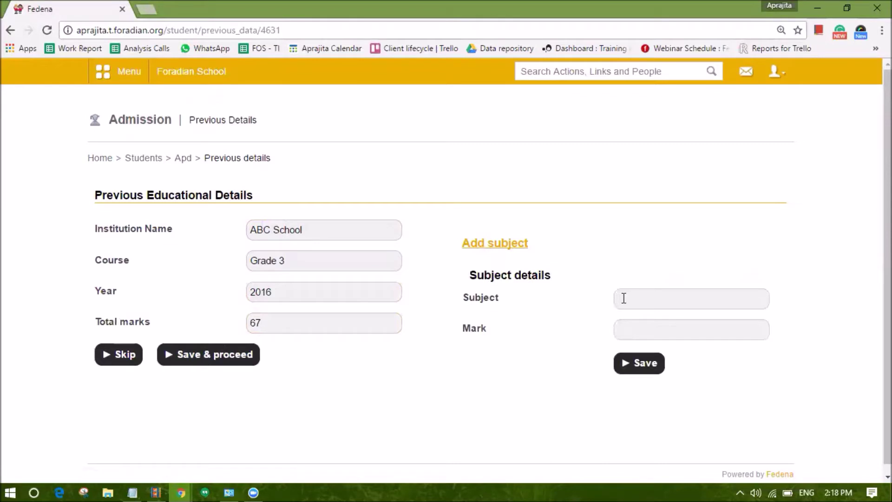
click(623, 298)
text(Math)
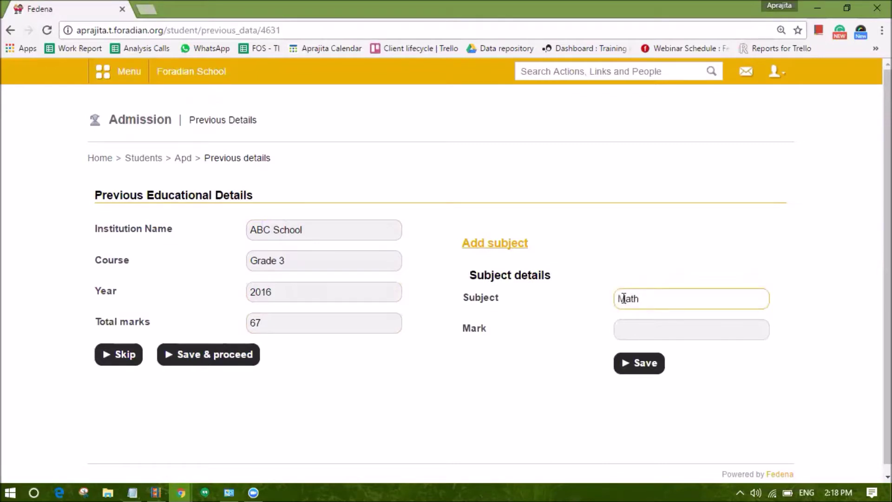
text(ematics)
key(Tab)
text(60)
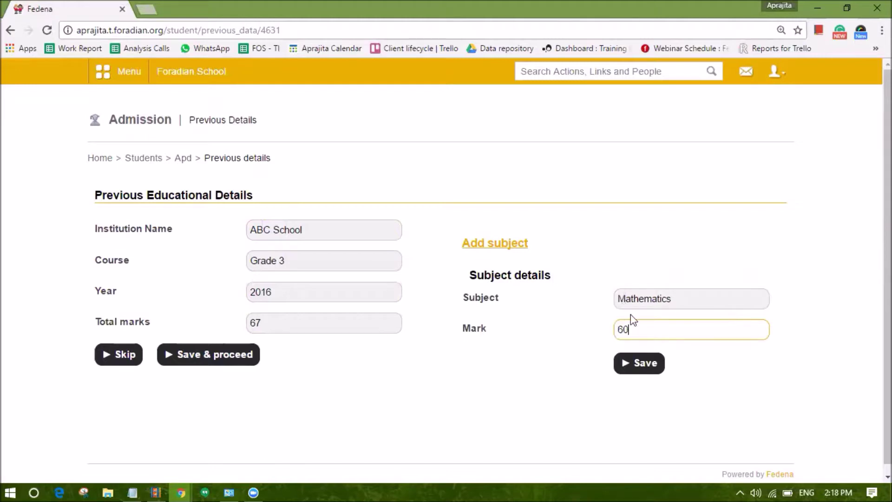
click(644, 368)
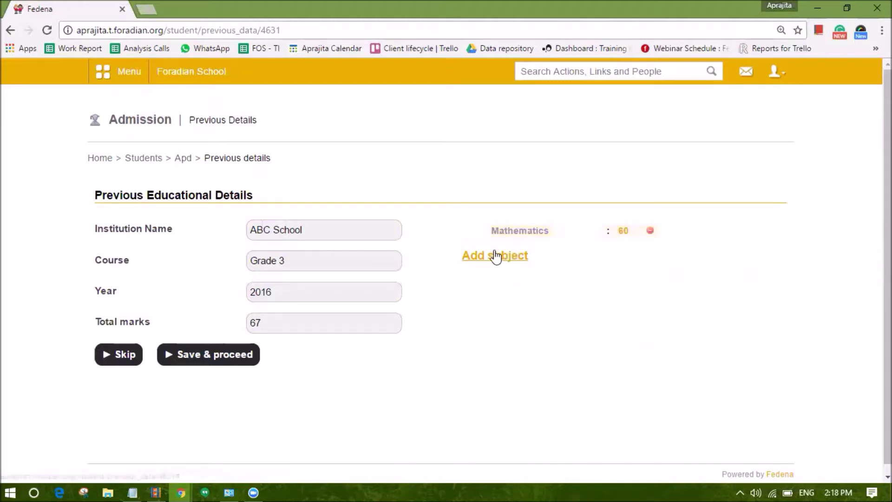
click(171, 361)
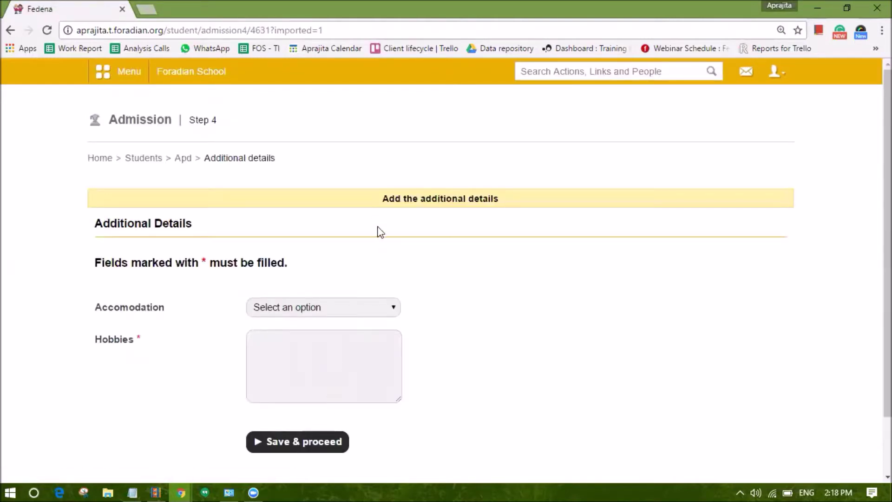
drag(375, 207, 495, 212)
Open the Administration > Settings page in a new browser tab
click(132, 77)
click(428, 108)
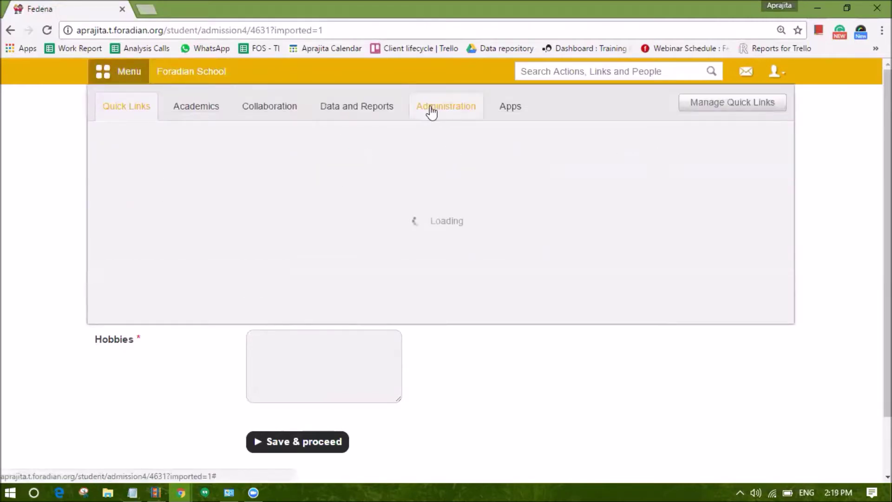
mouse_move(472, 190)
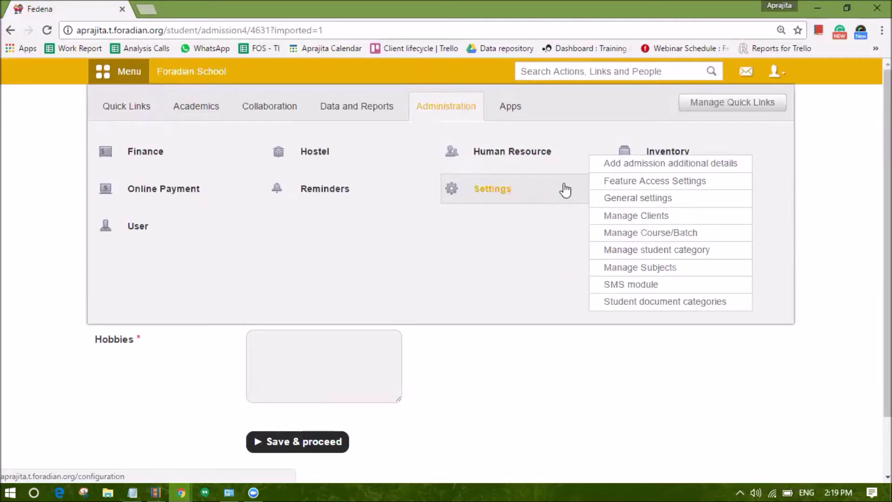
right_click(499, 191)
click(511, 199)
click(204, 8)
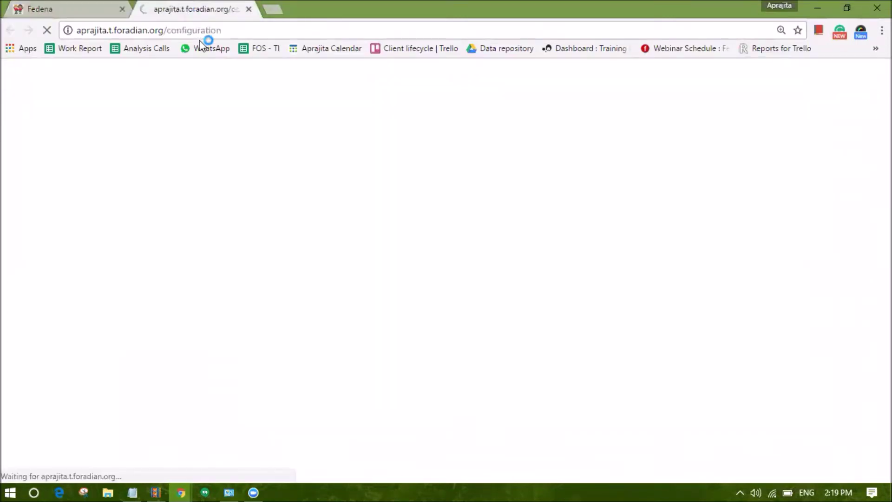
Open the admission additional details settings, then return to the admission form
scroll(300, 279, down, 3)
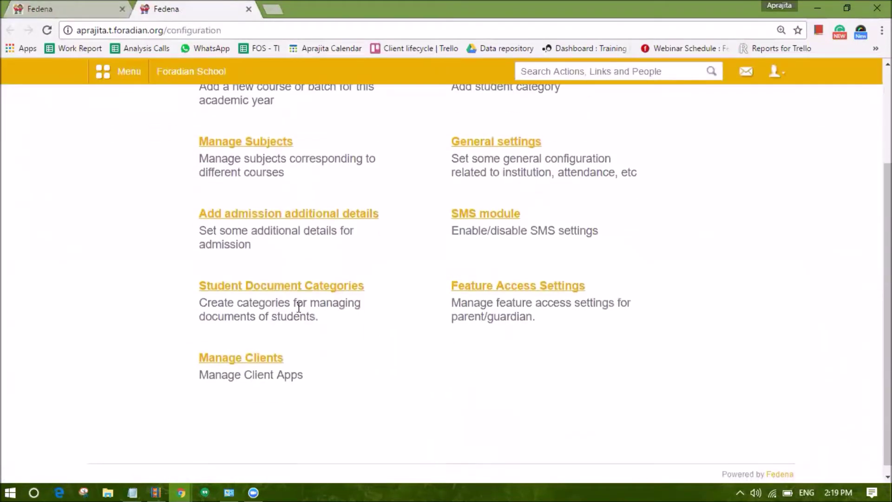
click(259, 210)
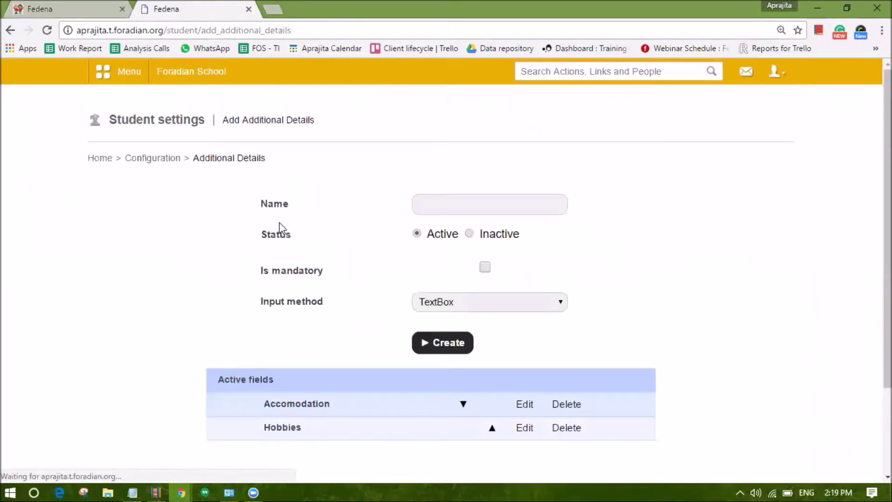
scroll(292, 288, down, 2)
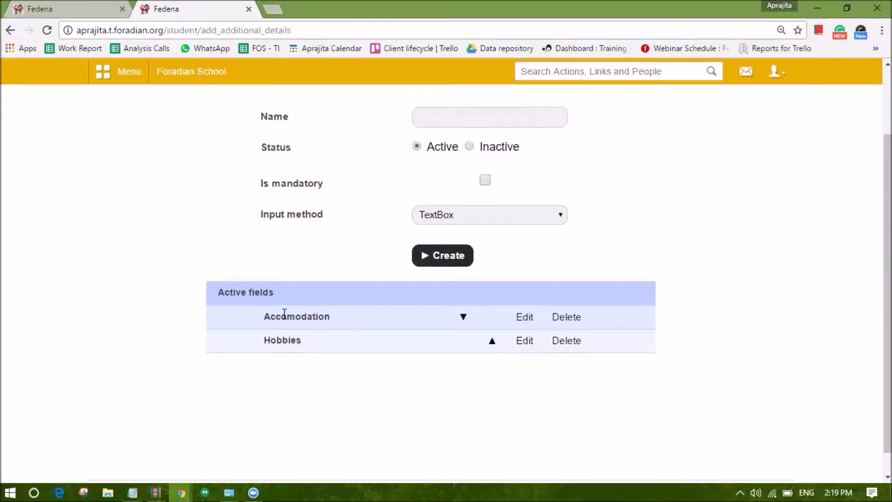
click(54, 8)
click(214, 333)
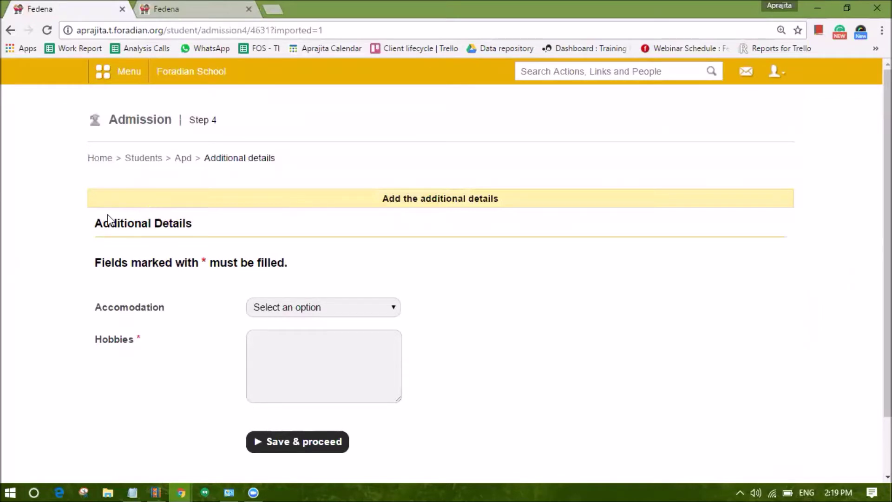
Choose 'Intend to stay at IAT Hostel', enter hobby singing, and save the admission
click(280, 310)
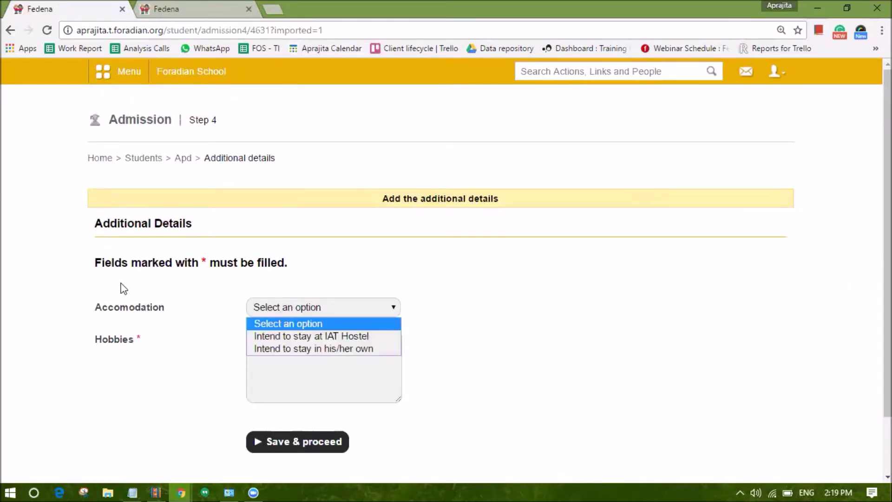
click(290, 337)
click(306, 348)
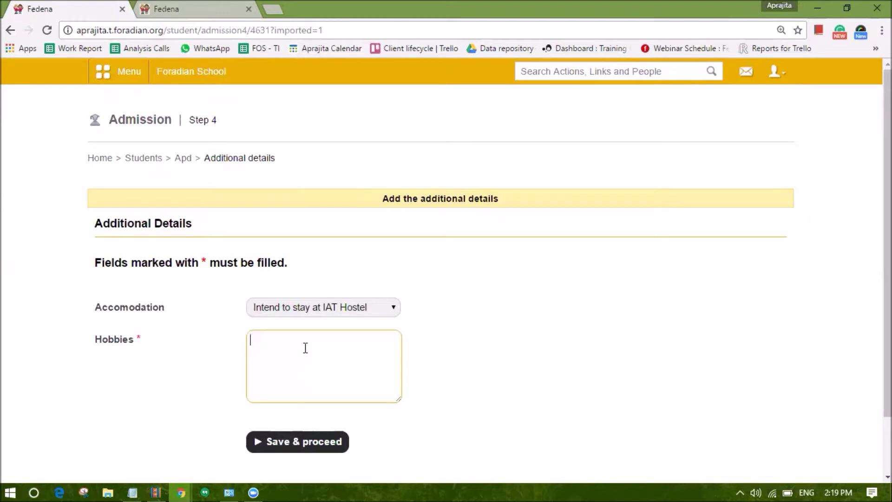
text(singing)
click(340, 442)
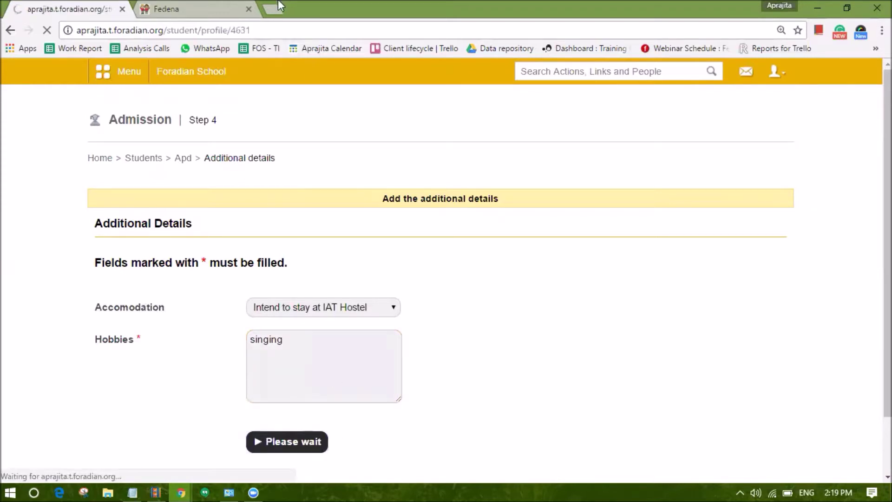
click(203, 9)
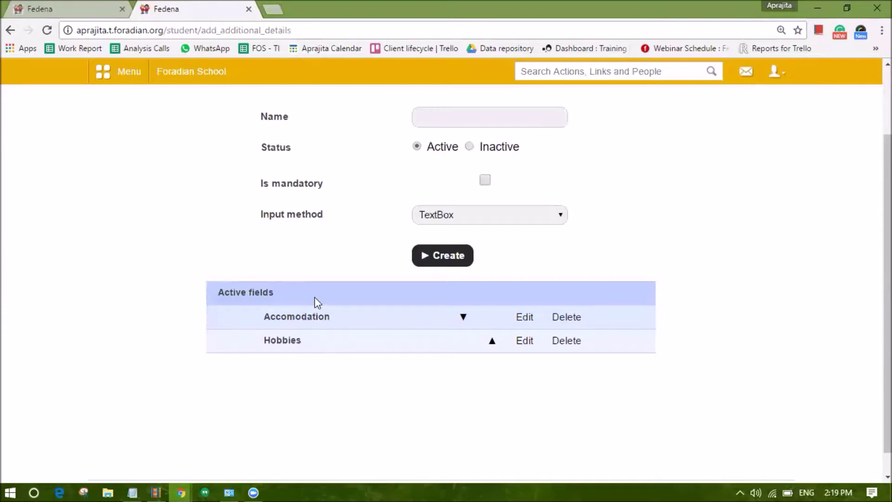
scroll(277, 329, up, 2)
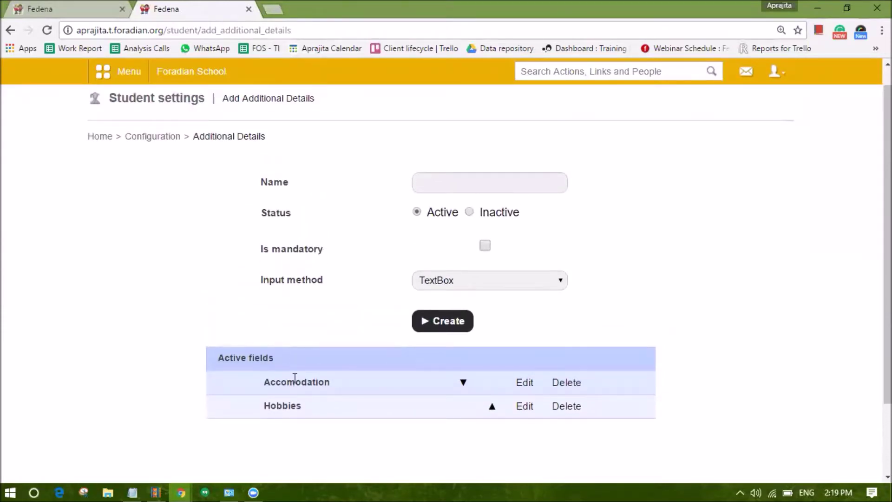
click(78, 7)
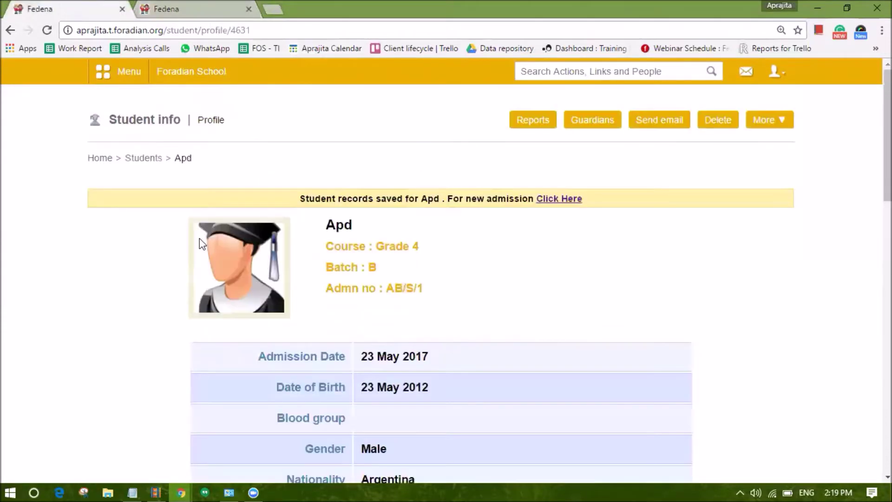
scroll(512, 274, down, 2)
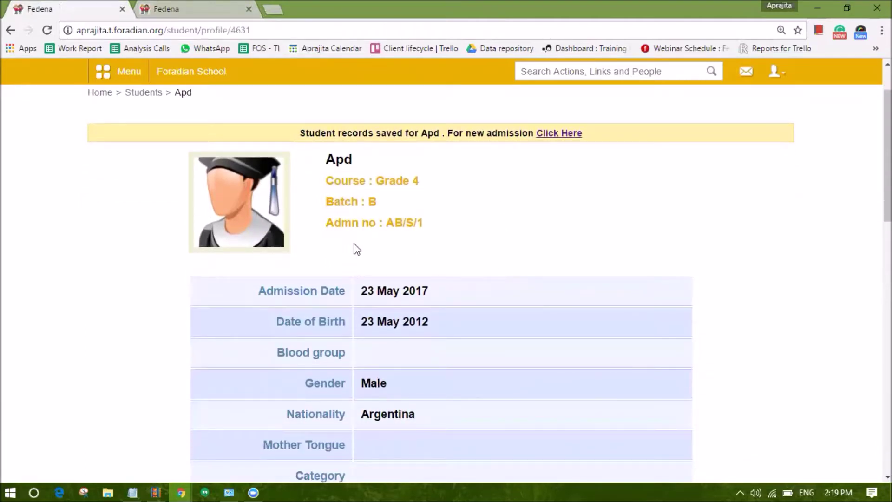
drag(423, 225, 388, 215)
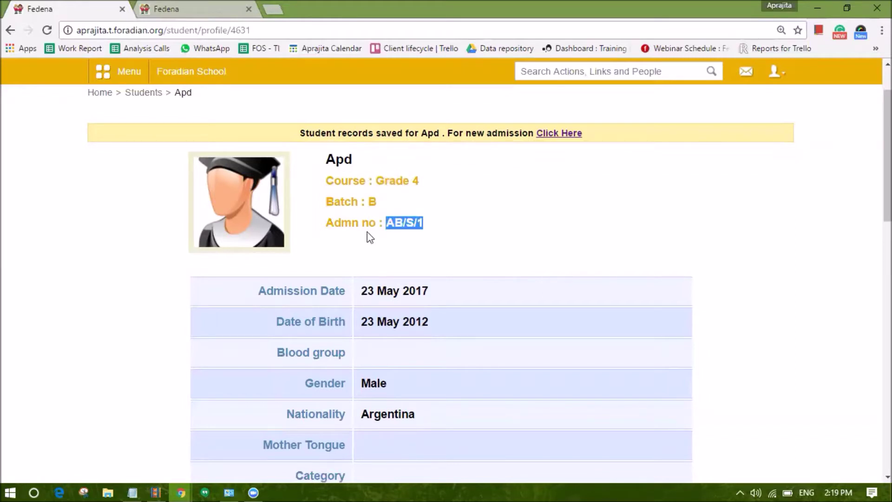
scroll(365, 251, down, 1)
scroll(362, 228, down, 2)
scroll(362, 241, down, 8)
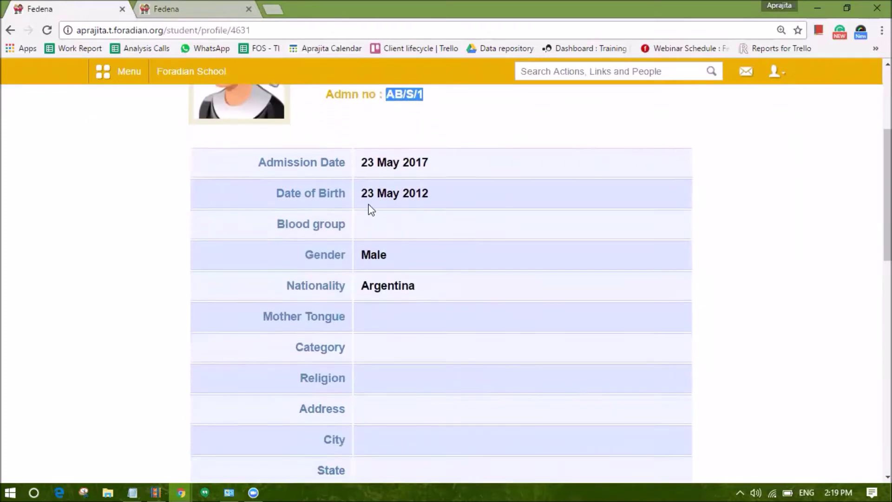
scroll(367, 262, down, 7)
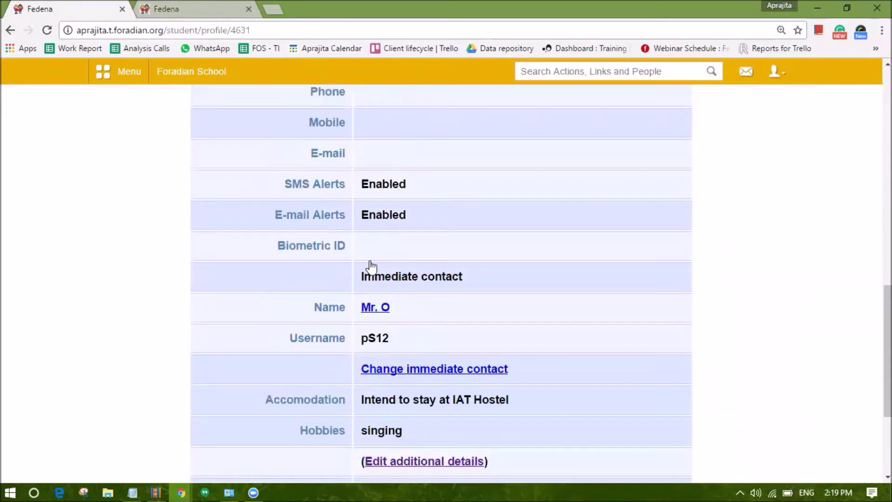
scroll(370, 244, up, 1)
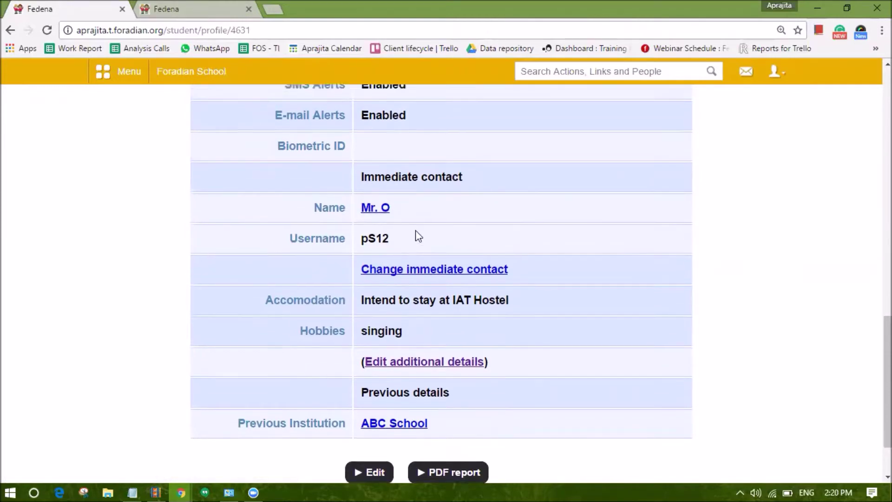
Scroll back up and reselect the Grade 4, Batch B and AB/S/1 lines
scroll(415, 230, up, 2)
scroll(388, 277, down, 1)
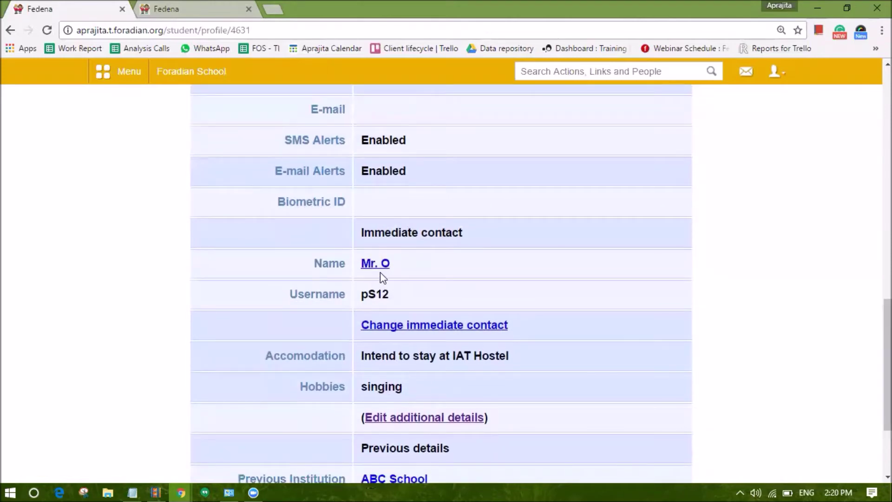
scroll(339, 186, up, 8)
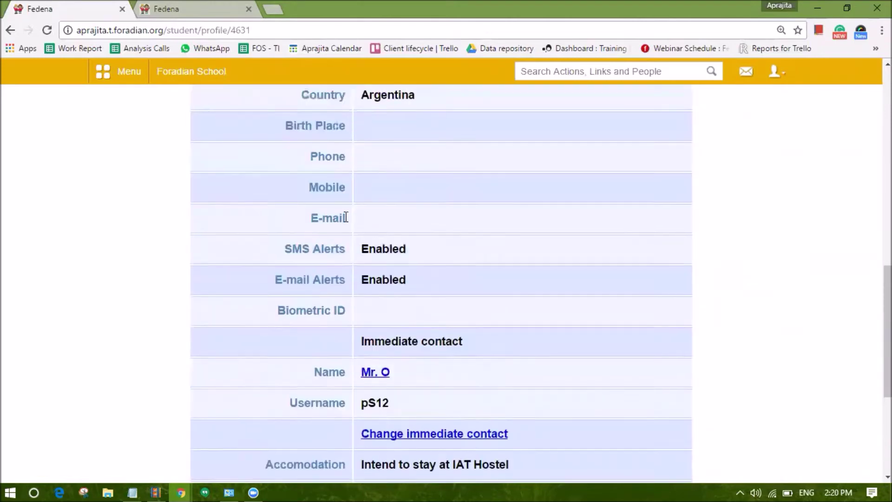
scroll(359, 215, up, 3)
scroll(371, 265, down, 10)
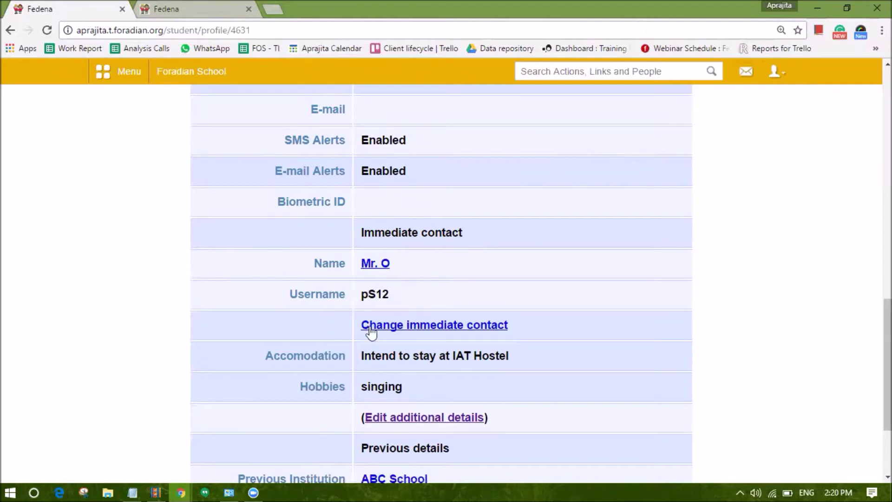
scroll(360, 344, up, 8)
scroll(376, 331, up, 8)
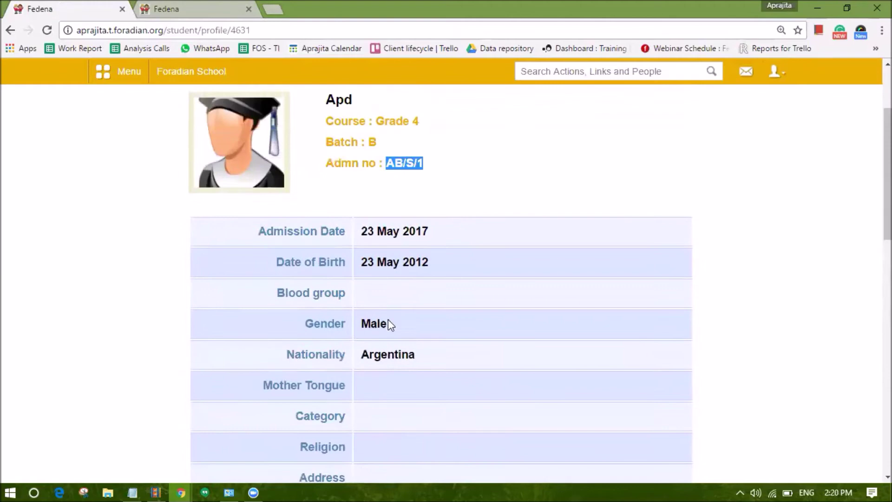
drag(430, 272, 376, 221)
click(377, 220)
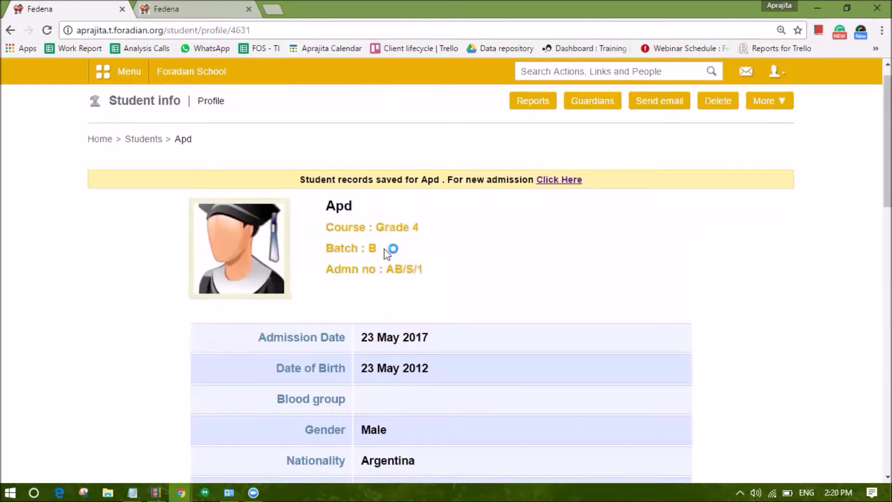
drag(386, 269, 424, 269)
Log out of the admin account and enter the student's admission number and password on the login form
click(775, 71)
click(719, 139)
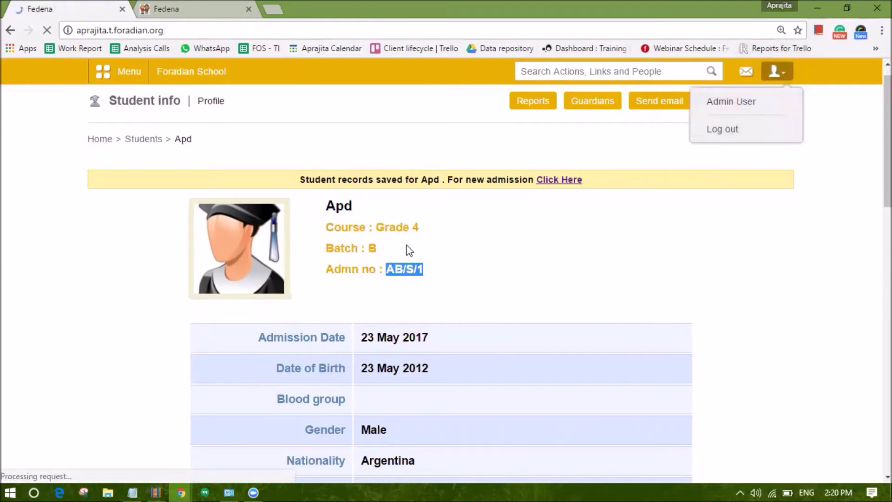
text(AB/S/1)
key(Tab)
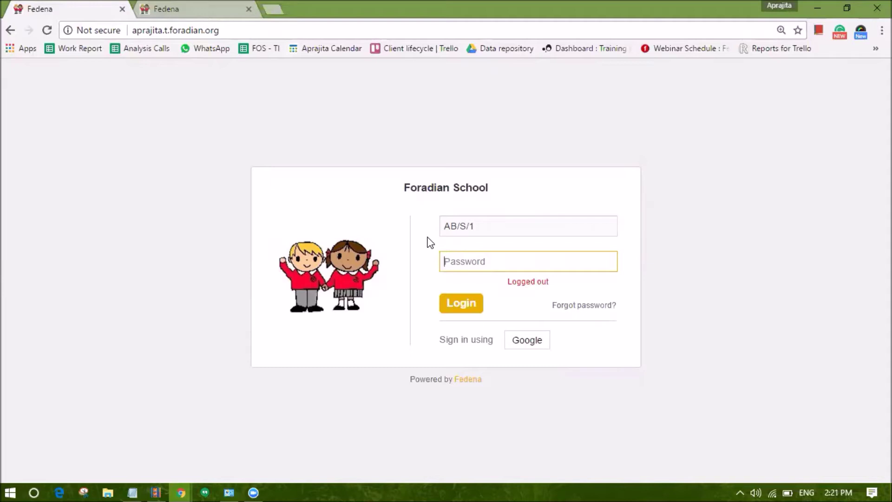
text(******)
Finish the password, log in as the student, and view the menu's Academics section (Assignment, Library, Online Exam, Placement)
text(*)
click(458, 307)
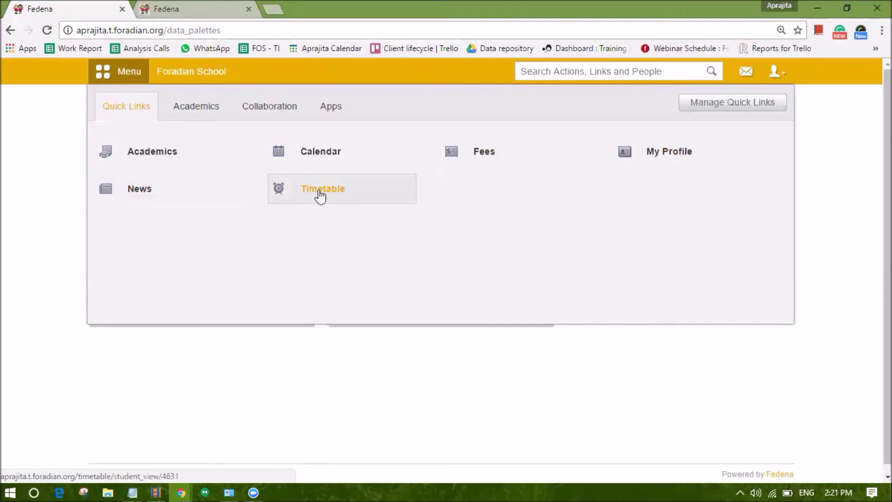
click(188, 107)
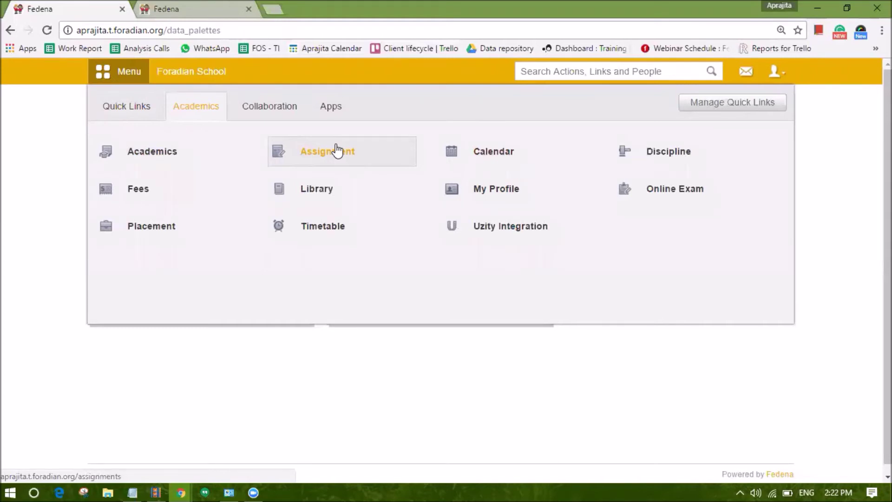
mouse_move(326, 199)
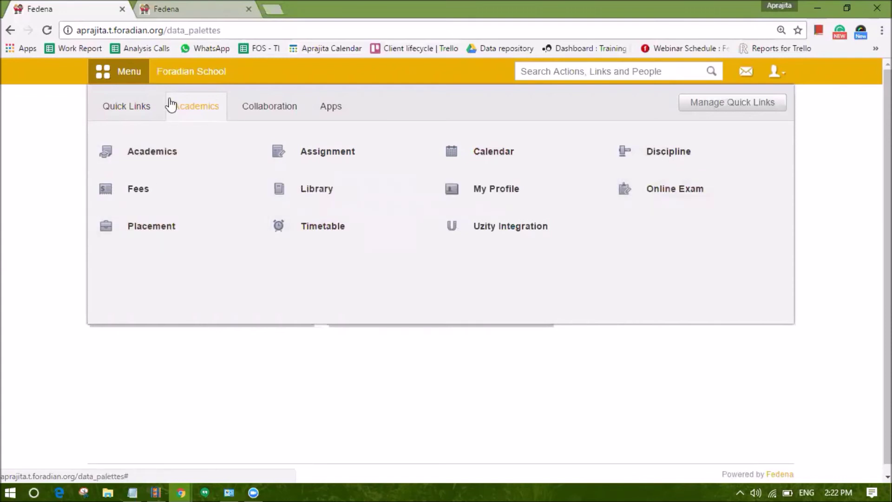
Browse the student menu's Collaboration features, then close the menu to the dashboard for 23 May 2017
click(187, 67)
click(130, 73)
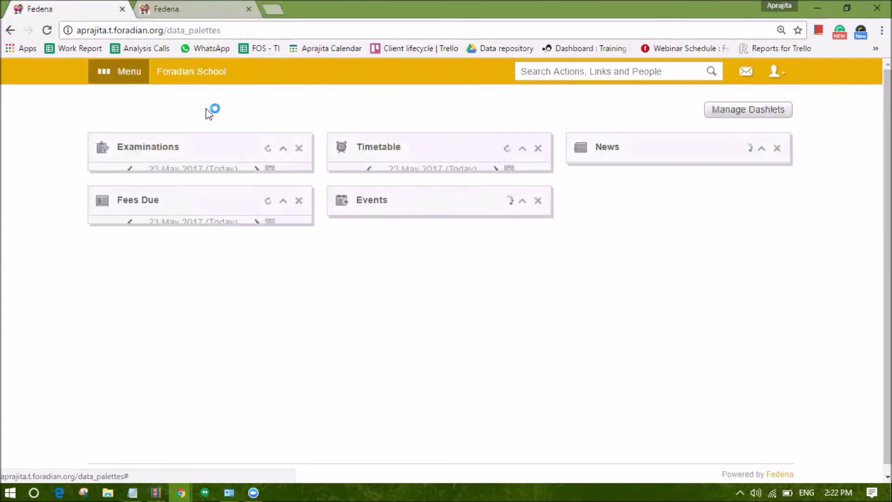
click(283, 111)
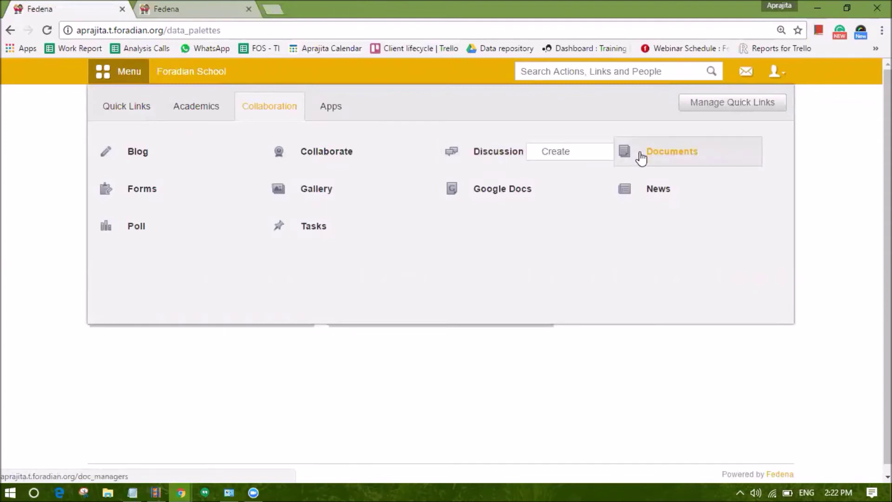
mouse_move(120, 185)
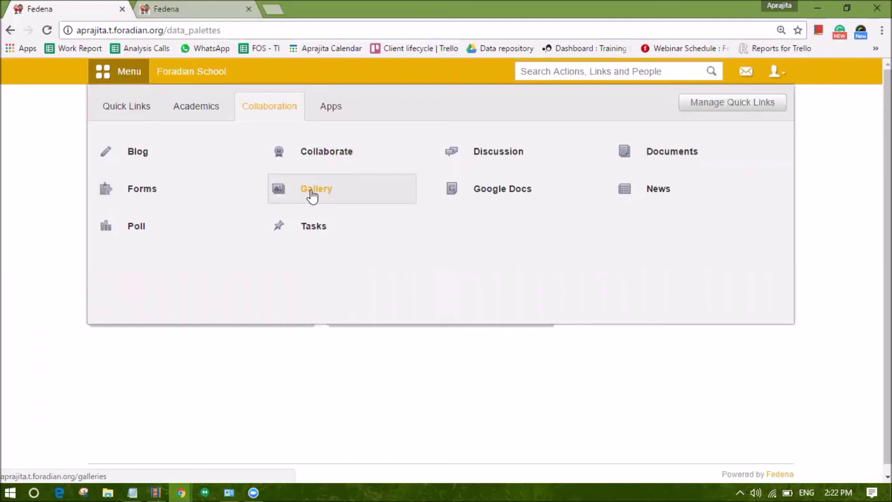
mouse_move(480, 195)
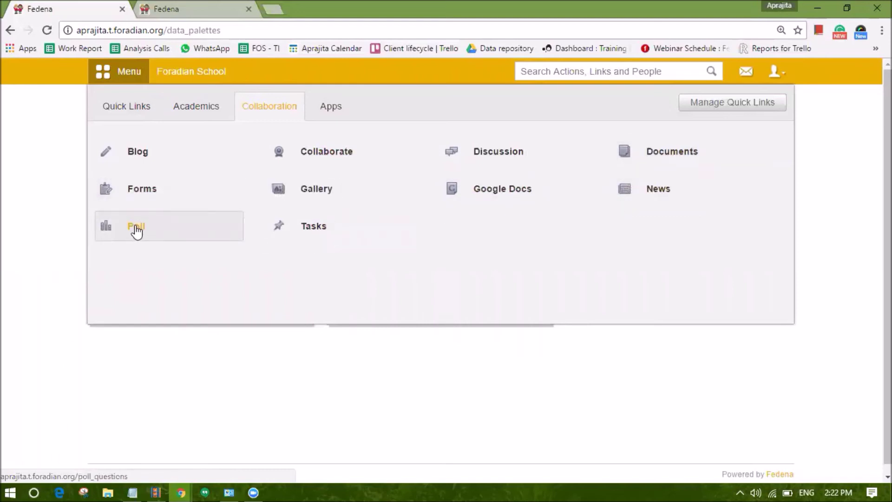
click(319, 232)
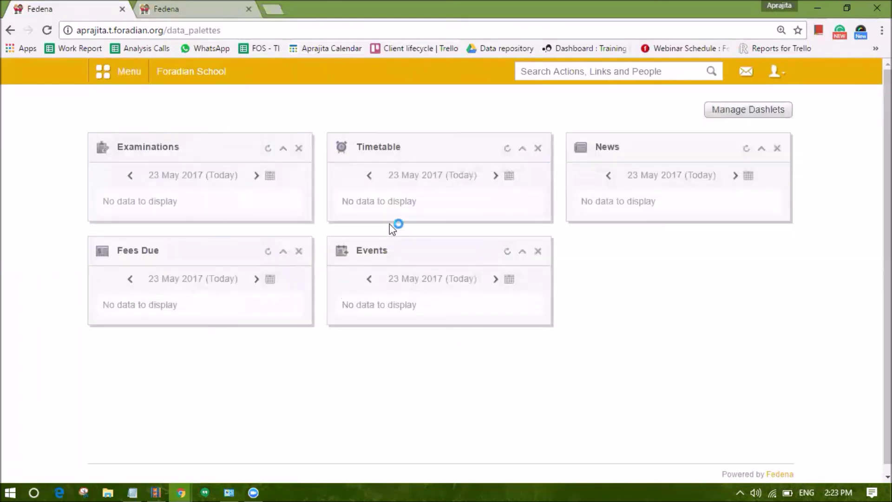
Log out of the student account, sign in with the admin credentials, and open the admin dashboard
click(784, 77)
click(725, 126)
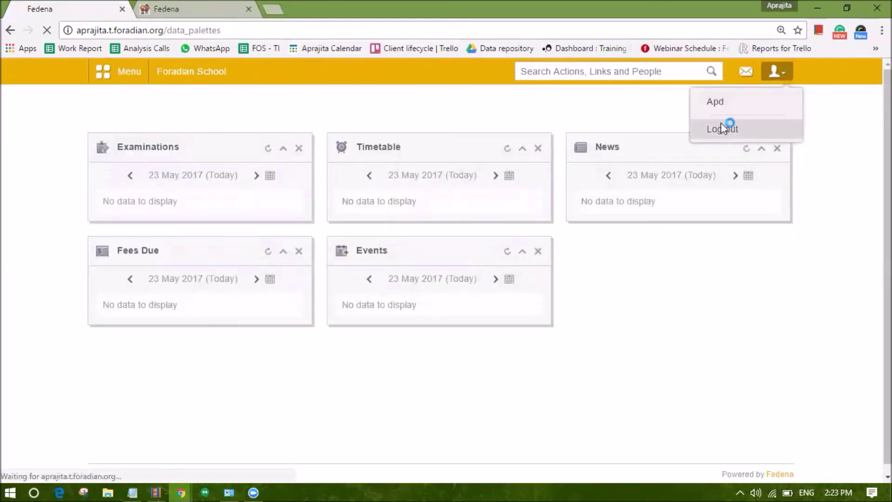
text(admin)
key(Tab)
text(admi)
key(BackSpace)
key(BackSpace)
key(BackSpace)
text(dm)
key(BackSpace)
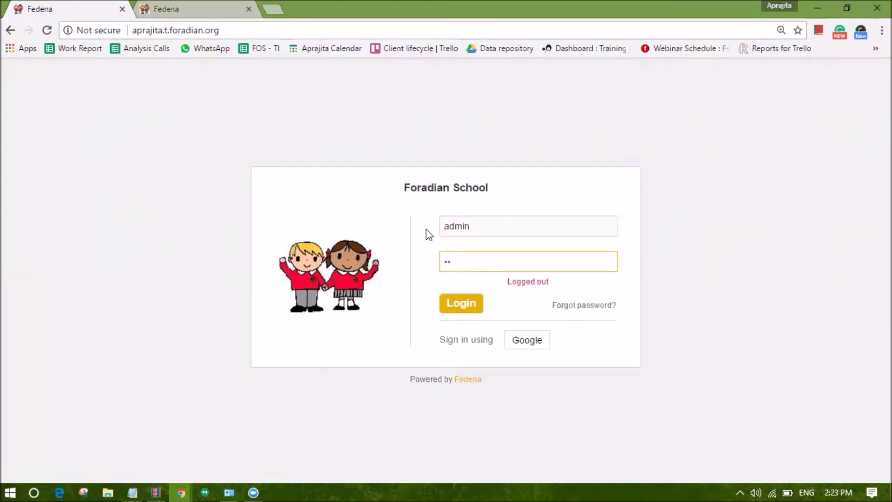
text(min@123)
key(Return)
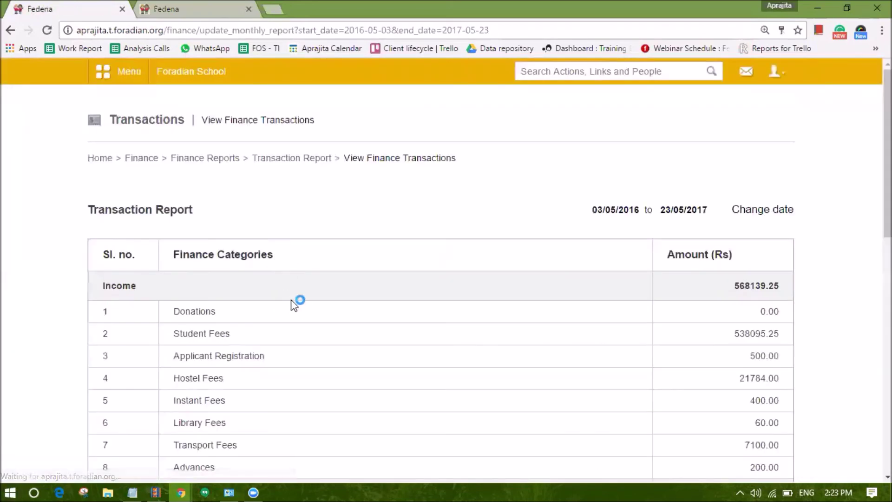
click(188, 71)
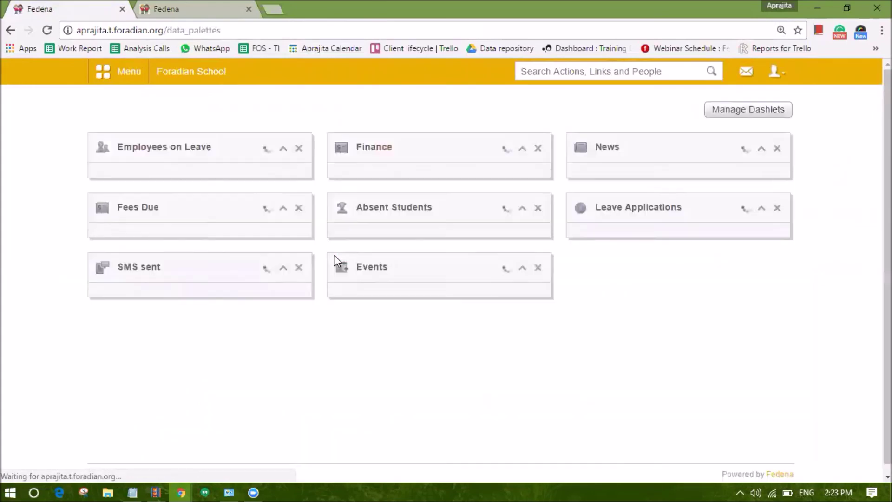